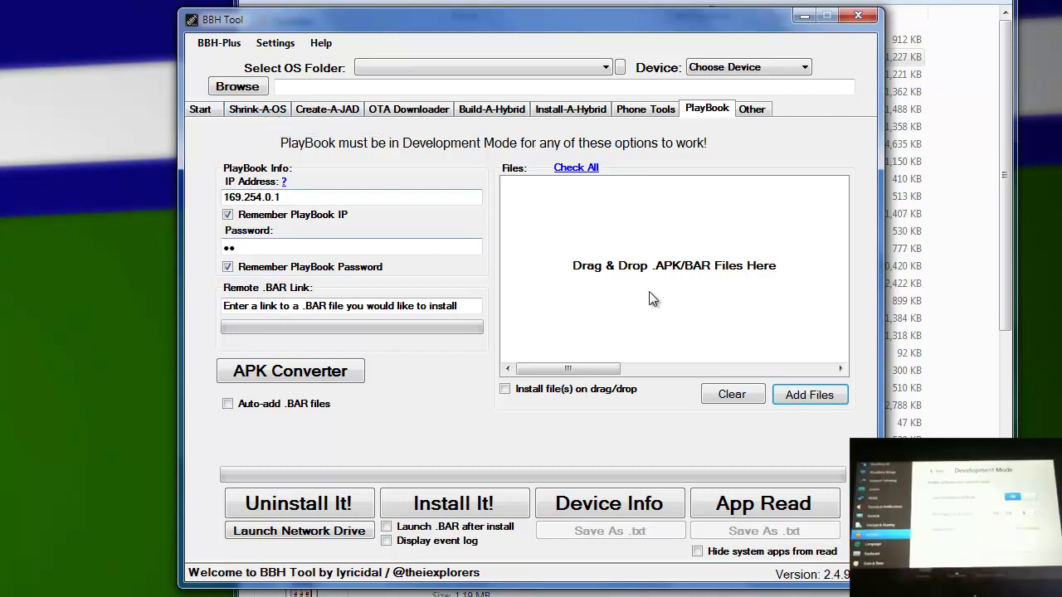
- Confirm PlayBook IP 169.254.0.1 and the password, then bring up the .bar file picker
{"action": "left_click", "coordinate": [301, 197]}
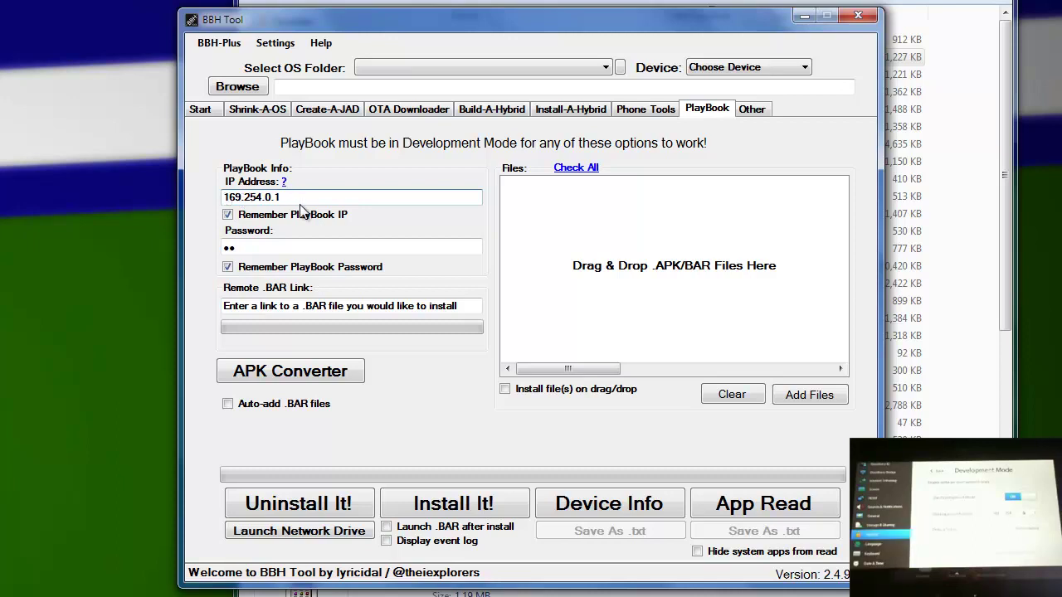
{"action": "left_click", "coordinate": [255, 245]}
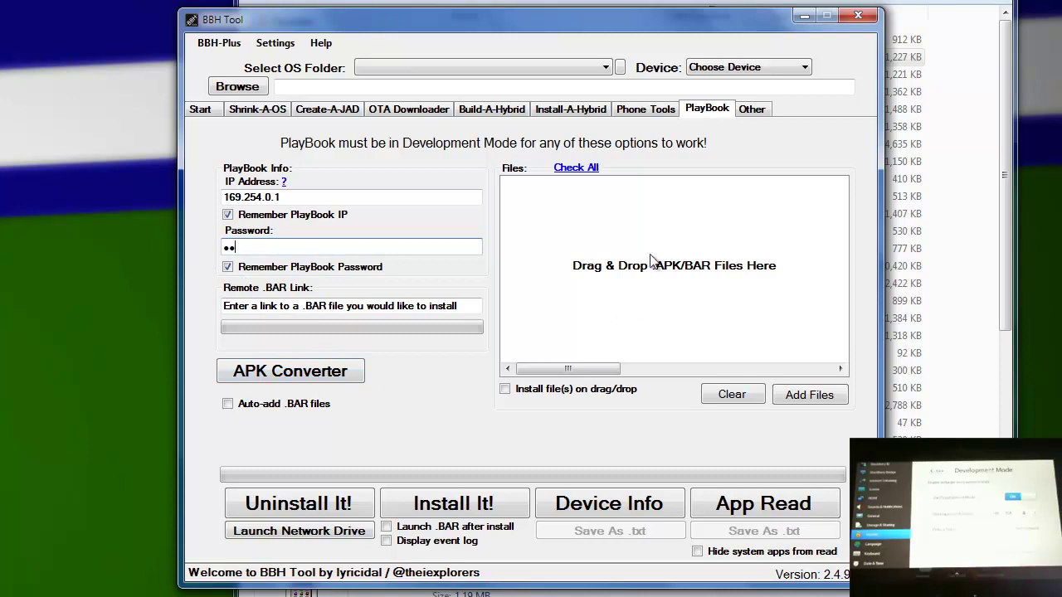
{"action": "left_click", "coordinate": [807, 396]}
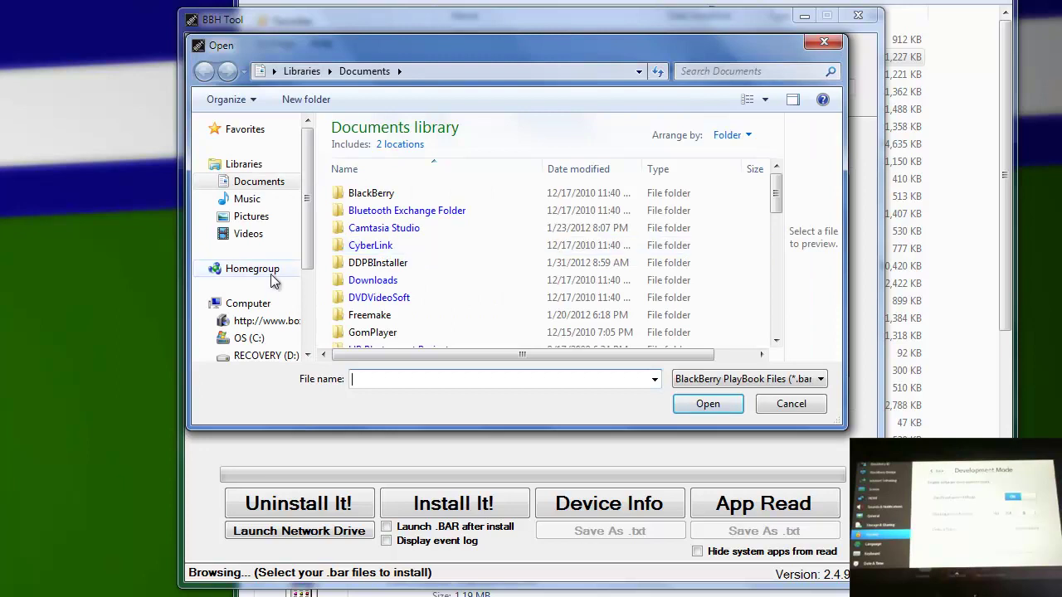
- Choose snes9x-pb-1_0_0_5.bar from G:\Black Berry\Playbook\.Bar files on the HDD 1TB lacie drive
{"action": "scroll", "coordinate": [291, 317], "scroll_direction": "down", "scroll_amount": 2}
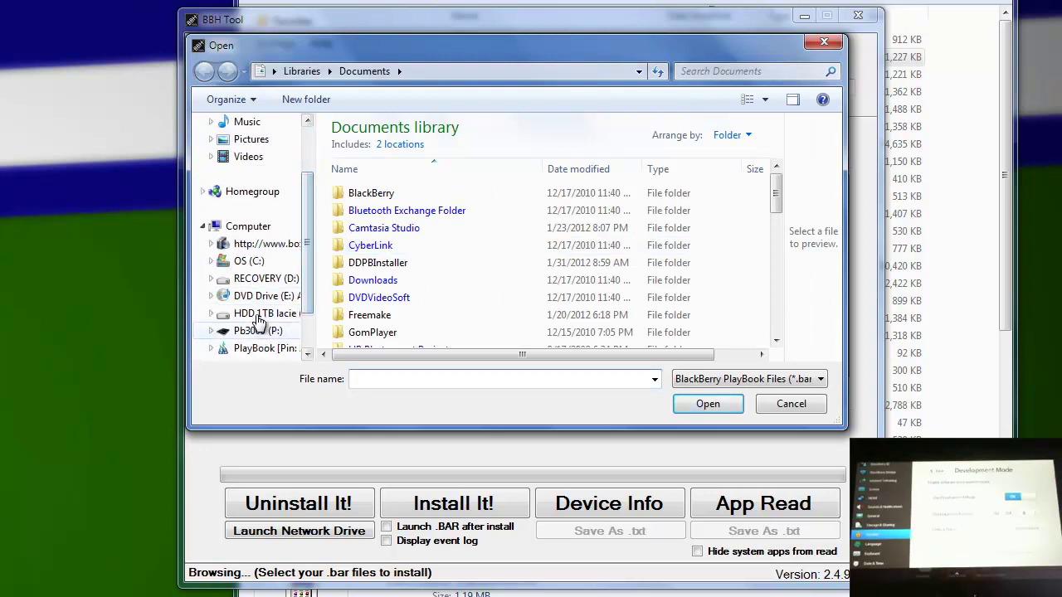
{"action": "left_click", "coordinate": [263, 313]}
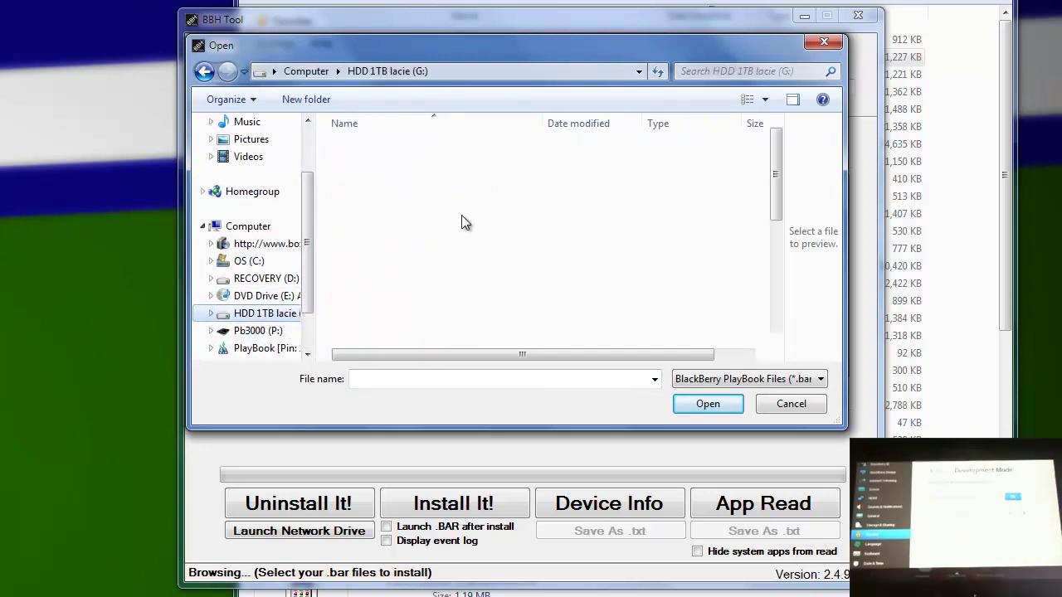
{"action": "double_click", "coordinate": [383, 167]}
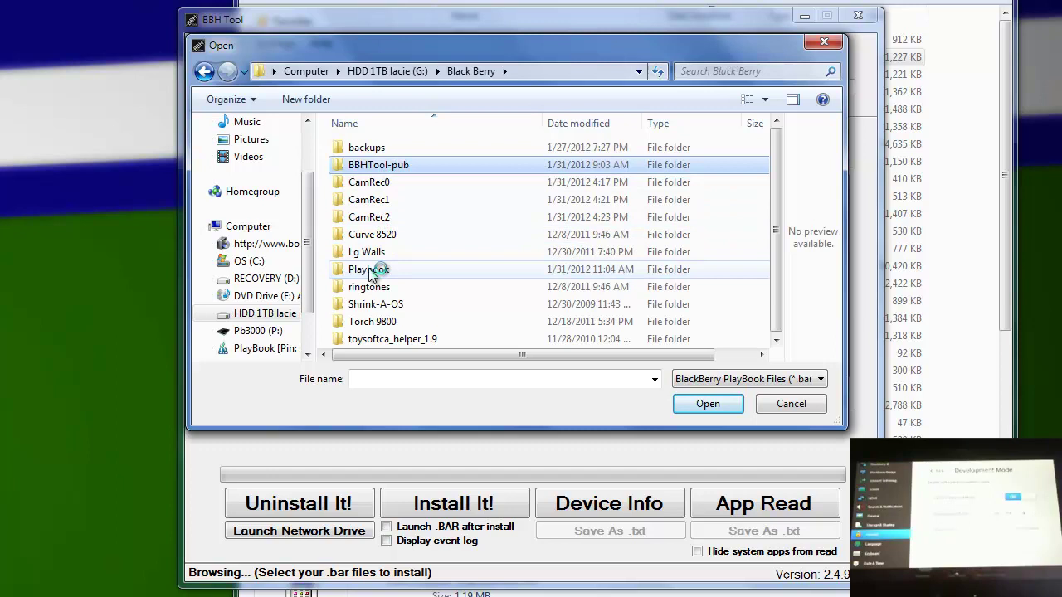
{"action": "double_click", "coordinate": [370, 271]}
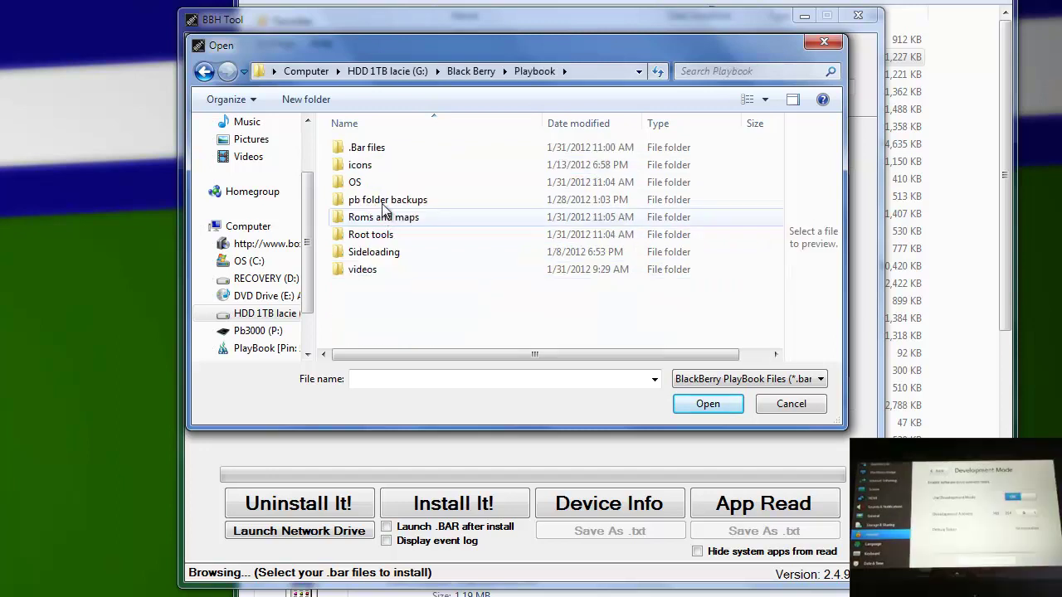
{"action": "double_click", "coordinate": [384, 153]}
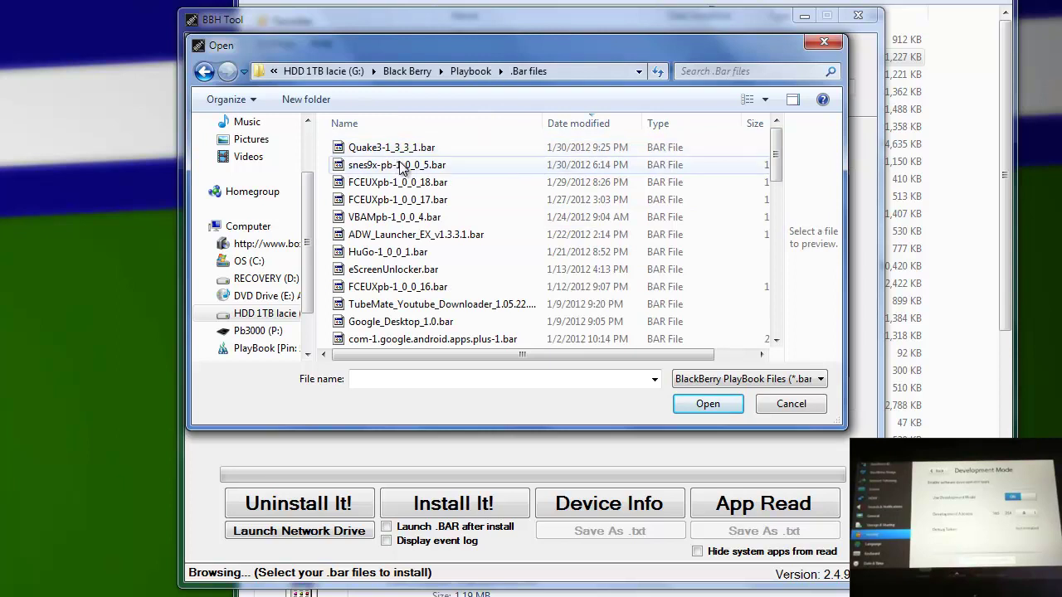
{"action": "left_click", "coordinate": [413, 170]}
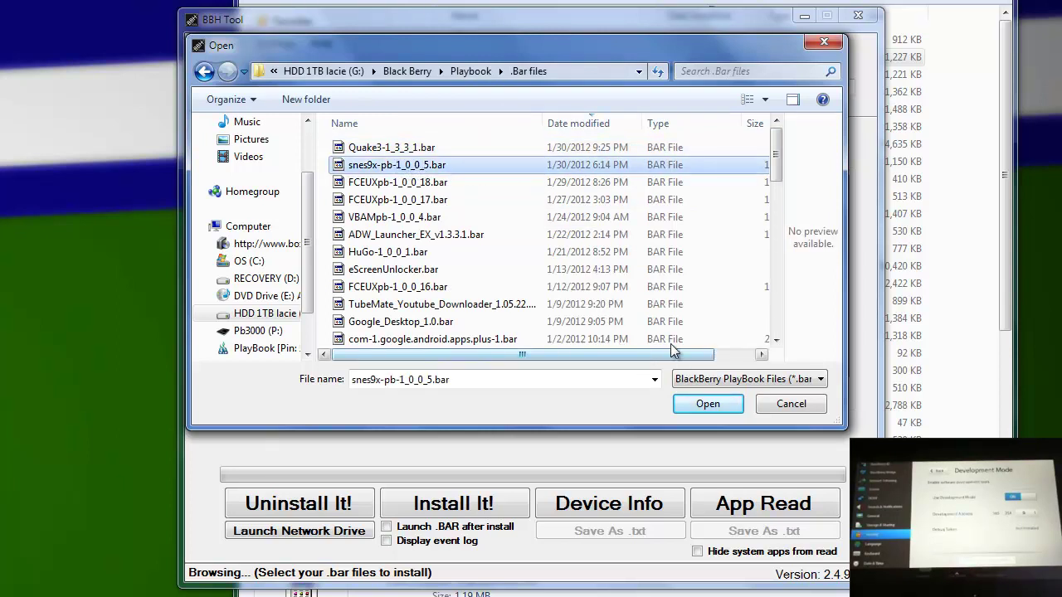
{"action": "left_click", "coordinate": [711, 404]}
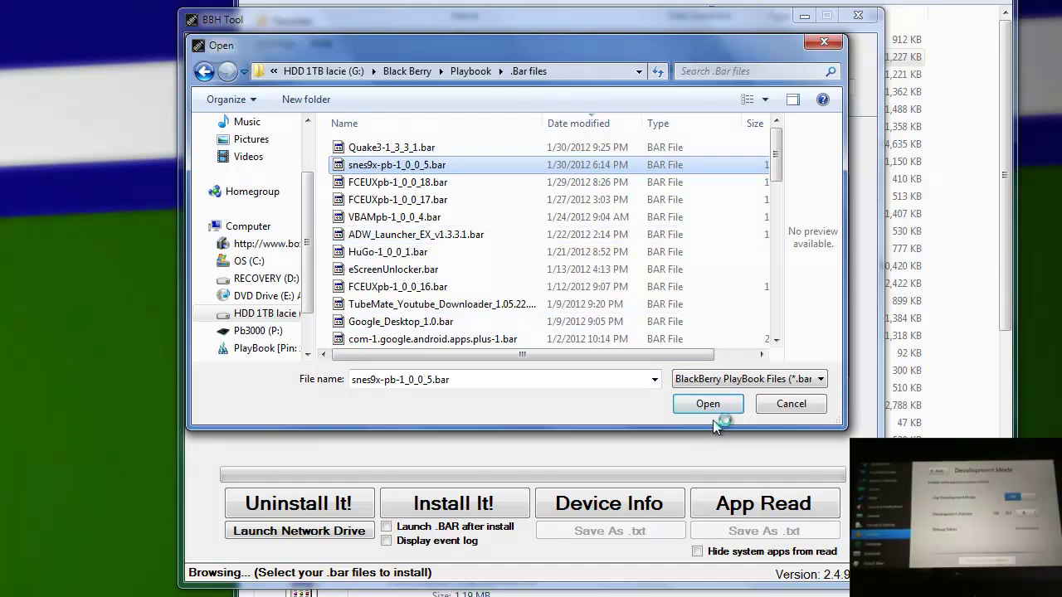
- Add and check snes9x-pb-1_0_0_5.bar, install it on the PlayBook, and acknowledge the success message
{"action": "left_click", "coordinate": [713, 405]}
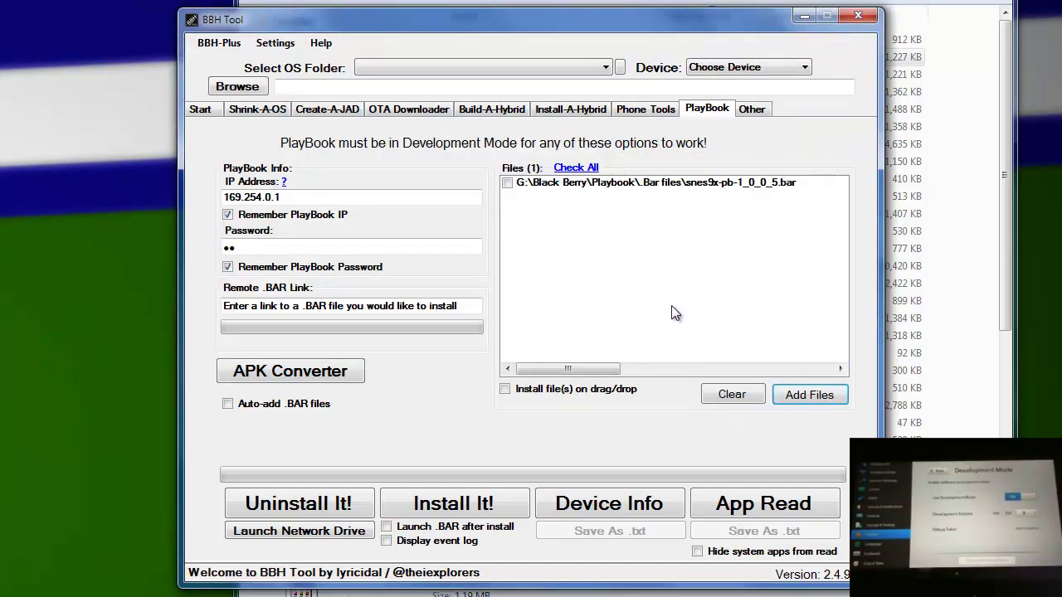
{"action": "left_click", "coordinate": [507, 183]}
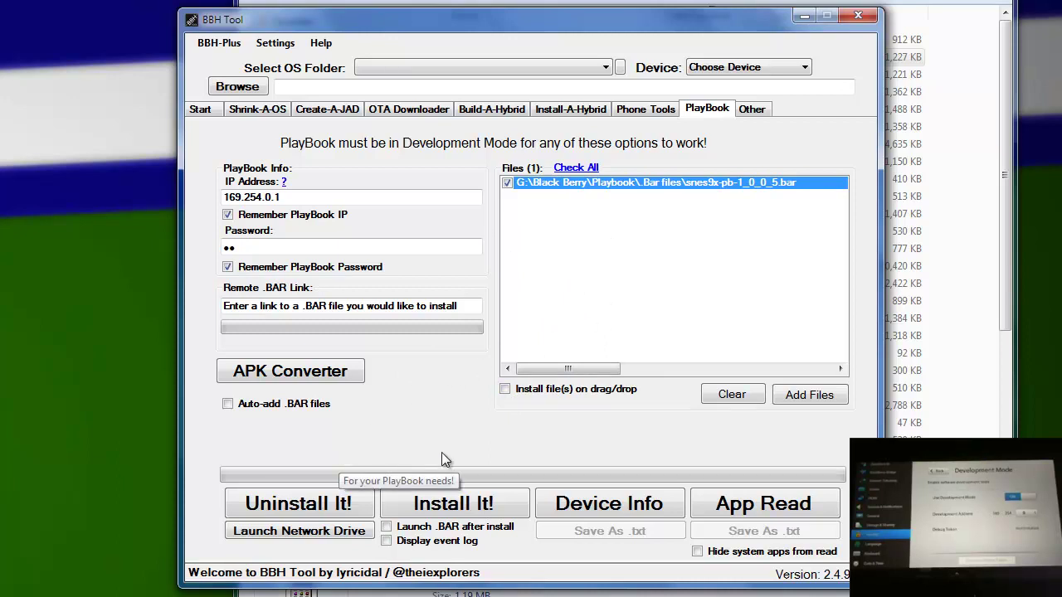
{"action": "left_click", "coordinate": [453, 507]}
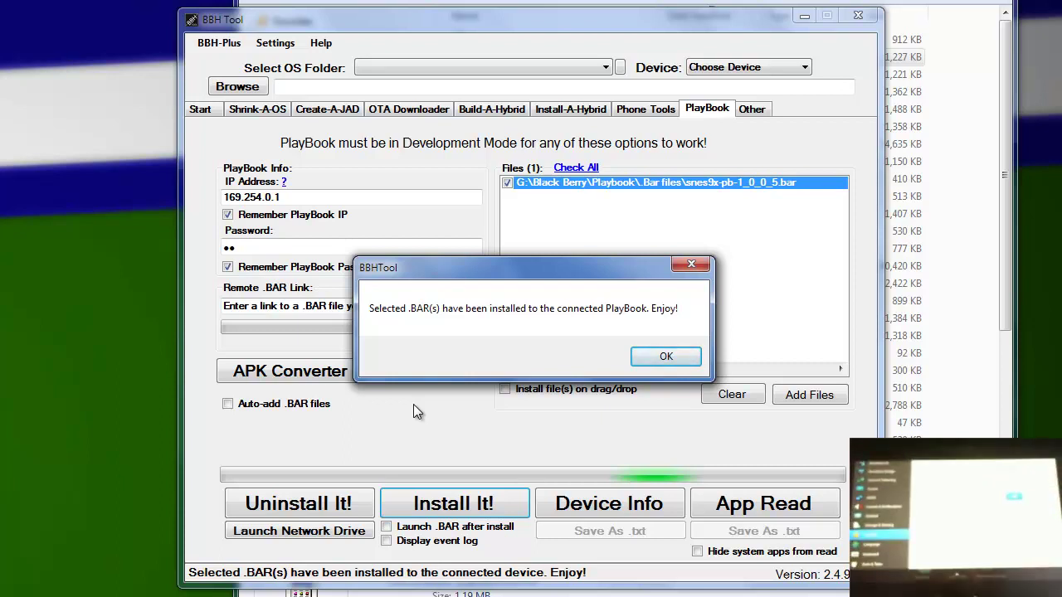
{"action": "left_click", "coordinate": [669, 357]}
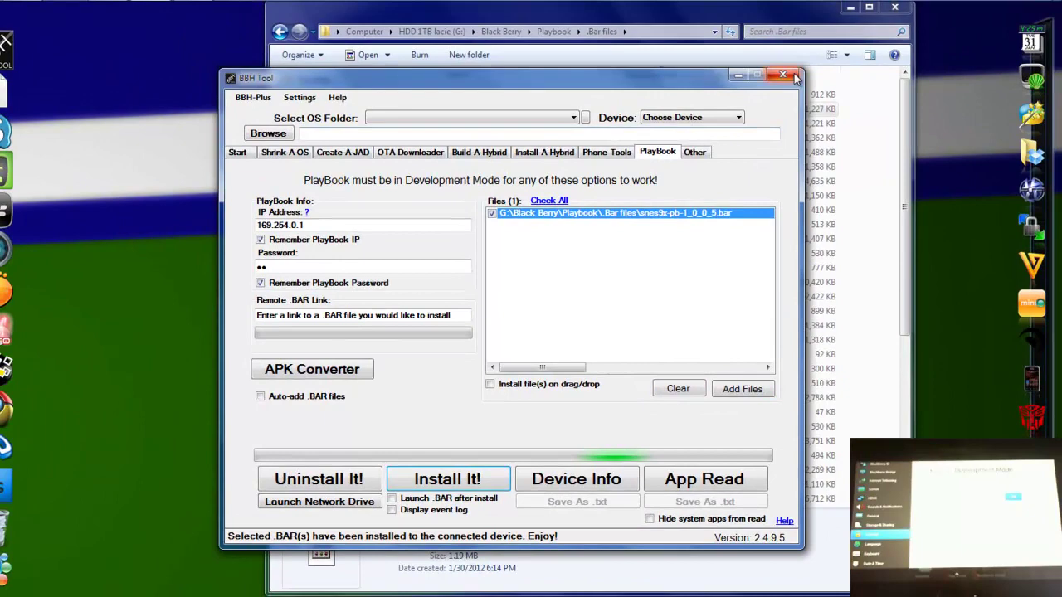
- Close BBH Tool and open misc\snes9x-pb on the PlayBook (Z:) drive in Explorer
{"action": "left_click", "coordinate": [782, 76]}
{"action": "left_click", "coordinate": [343, 330]}
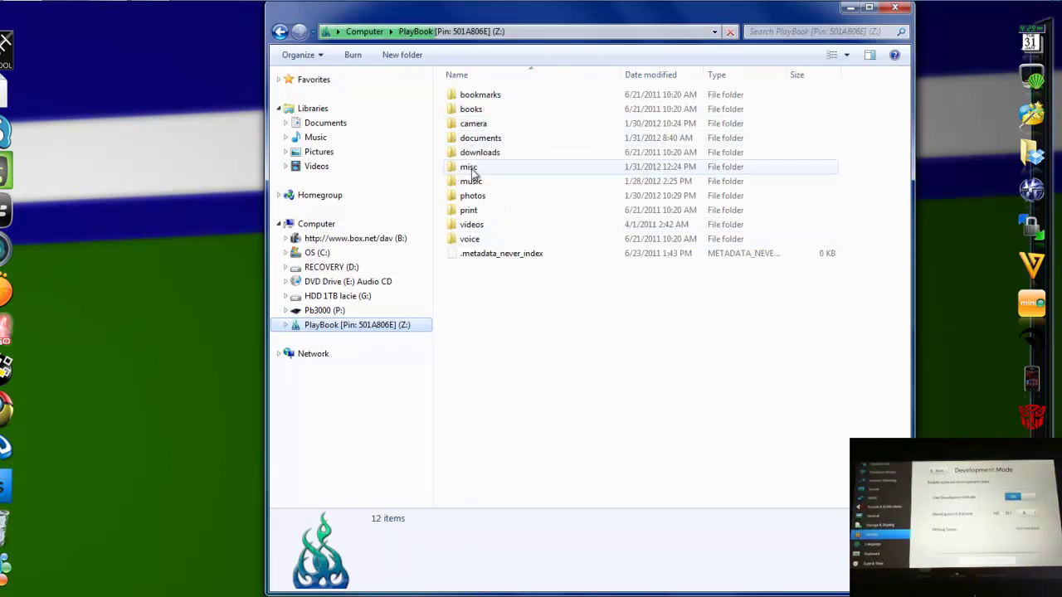
{"action": "left_click", "coordinate": [484, 166]}
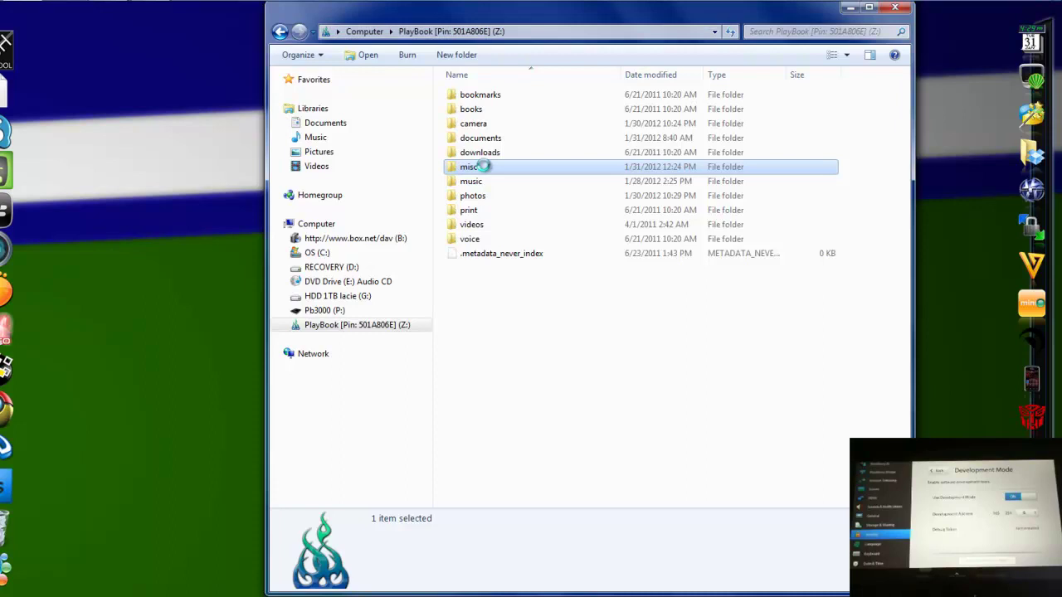
{"action": "double_click", "coordinate": [484, 166]}
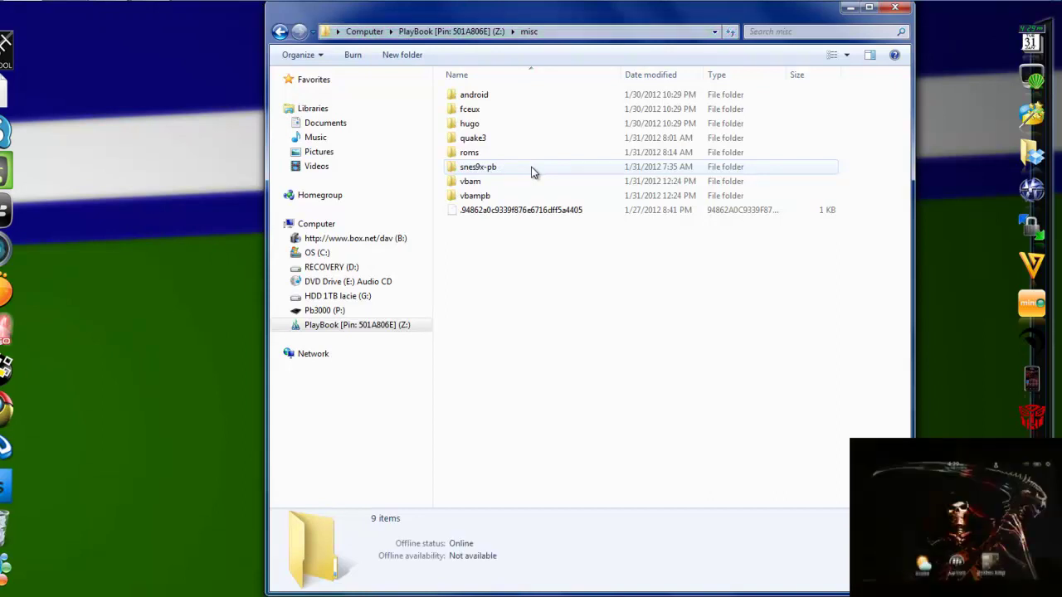
{"action": "mouse_move", "coordinate": [533, 172]}
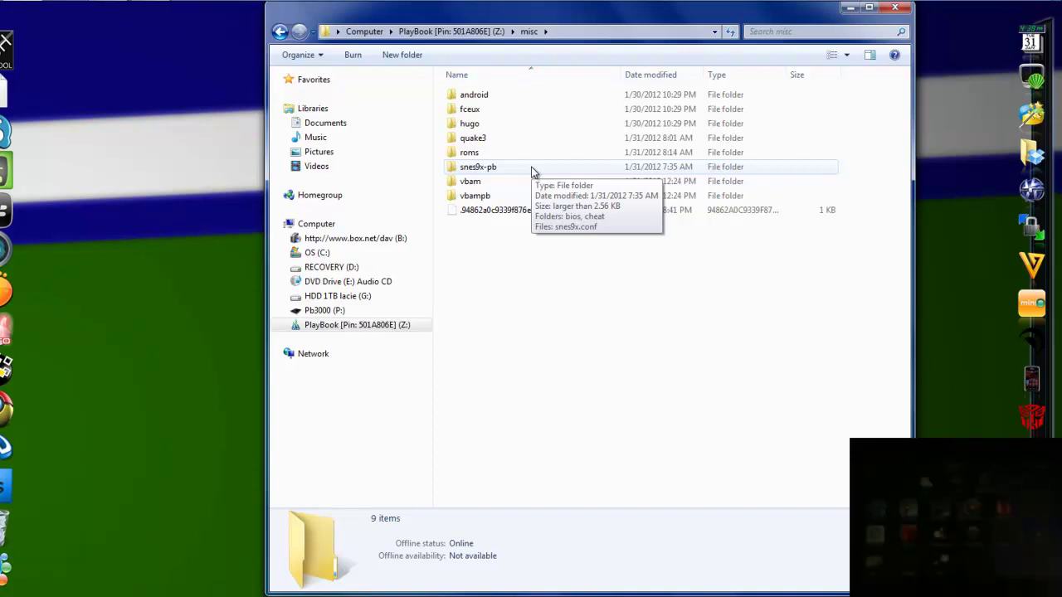
{"action": "left_click", "coordinate": [534, 170]}
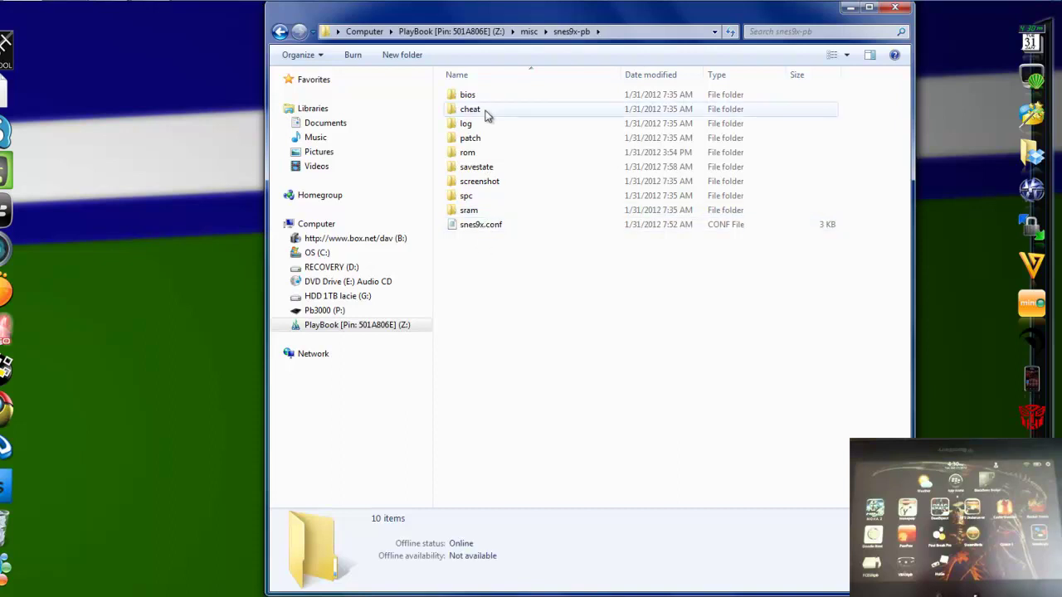
- View the three items in the snes9x-pb rom folder, then go back up to misc
{"action": "left_click", "coordinate": [477, 158]}
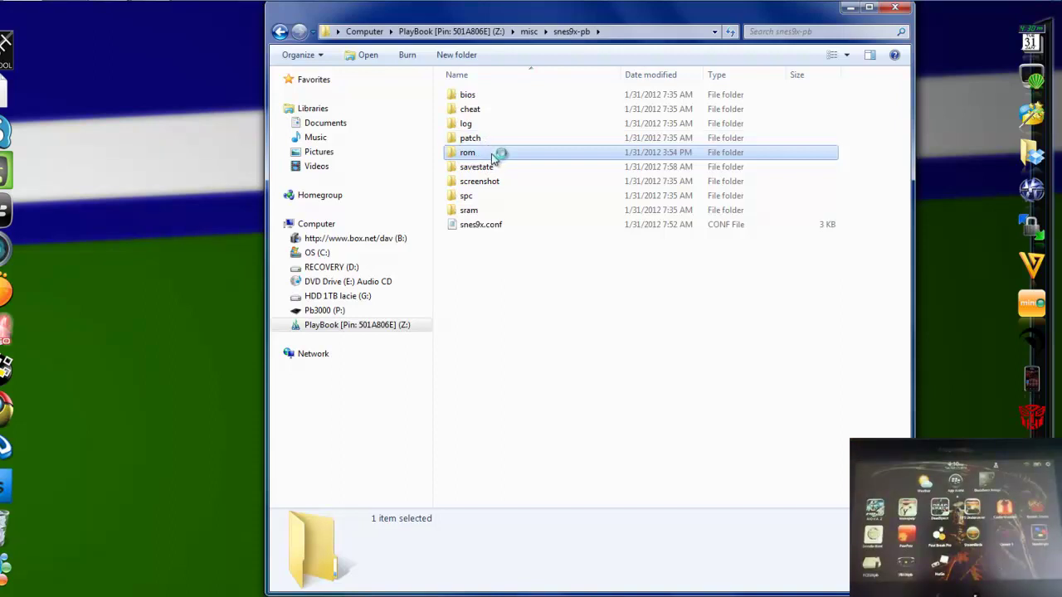
{"action": "double_click", "coordinate": [493, 157]}
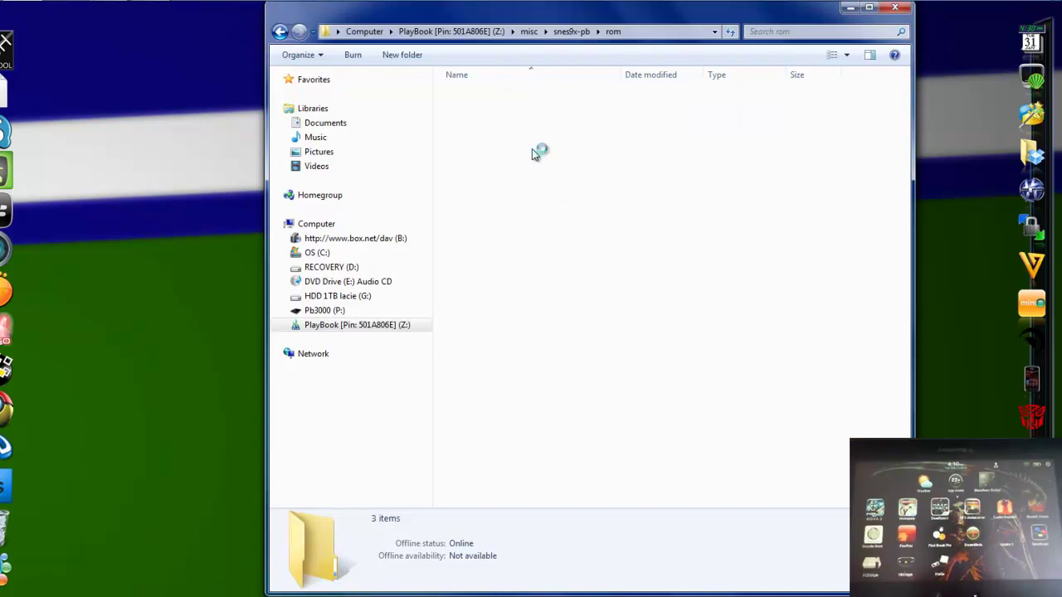
{"action": "key", "text": "BackSpace"}
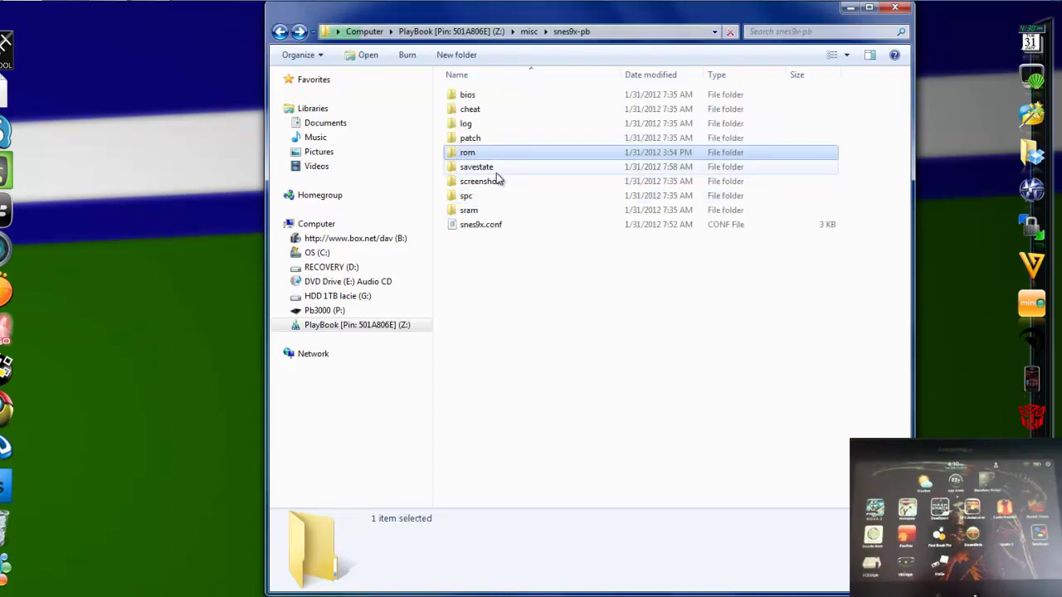
{"action": "left_click", "coordinate": [464, 152]}
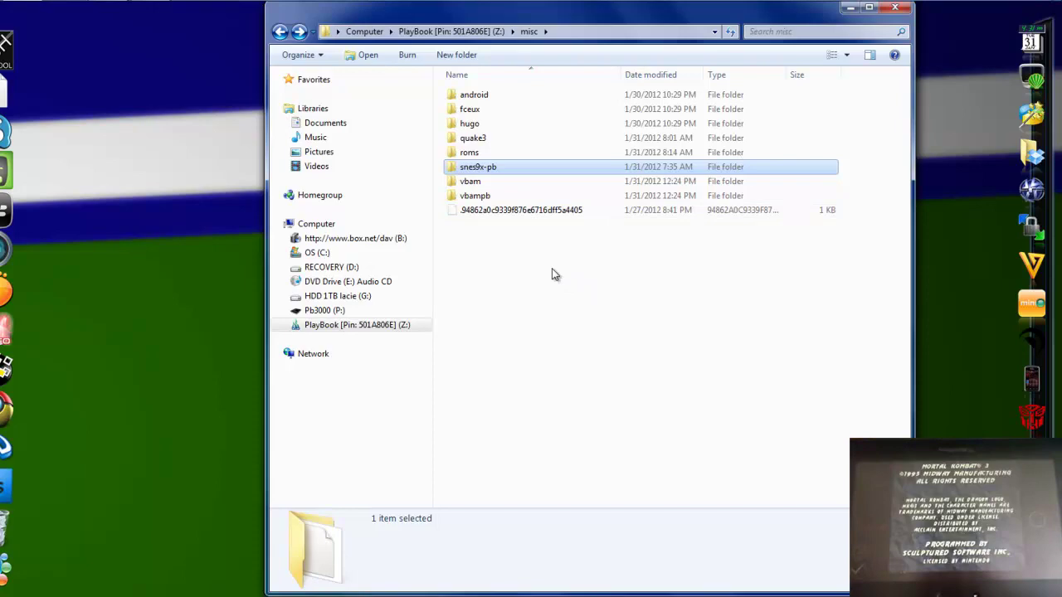
{"action": "mouse_move", "coordinate": [103, 8]}
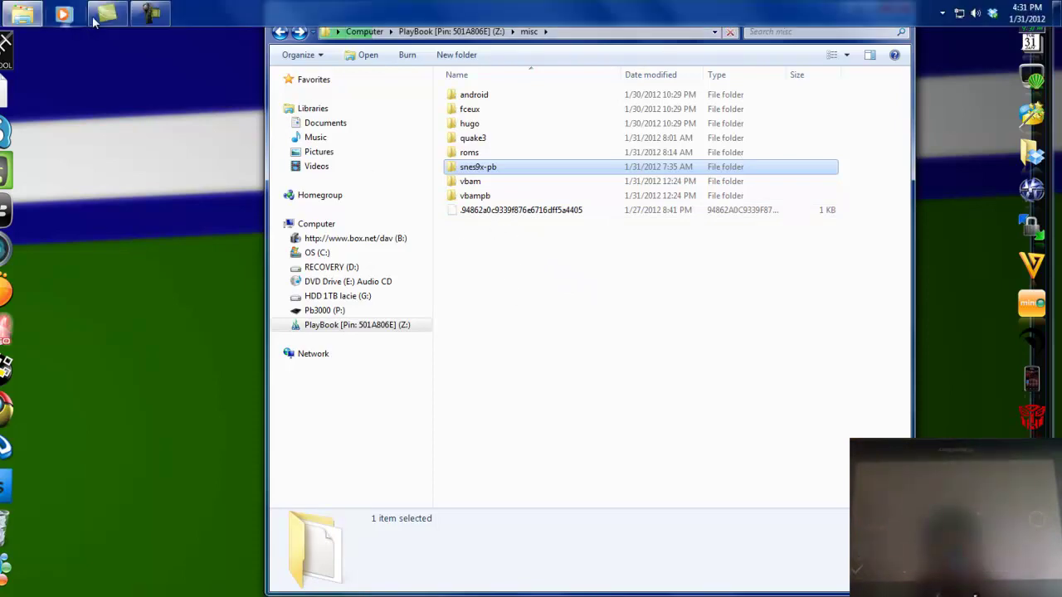
{"action": "mouse_move", "coordinate": [145, 15]}
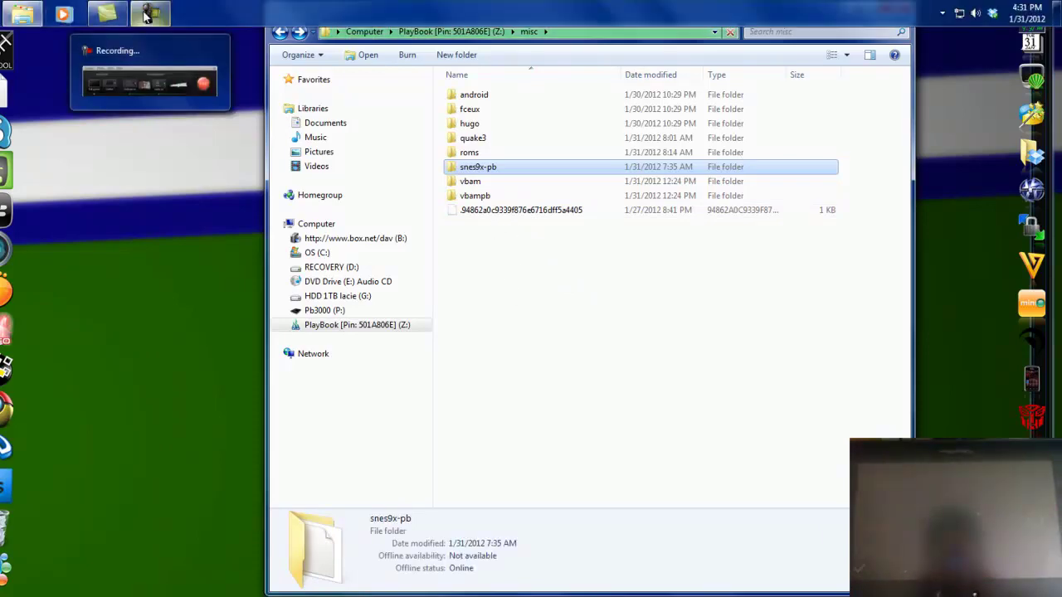